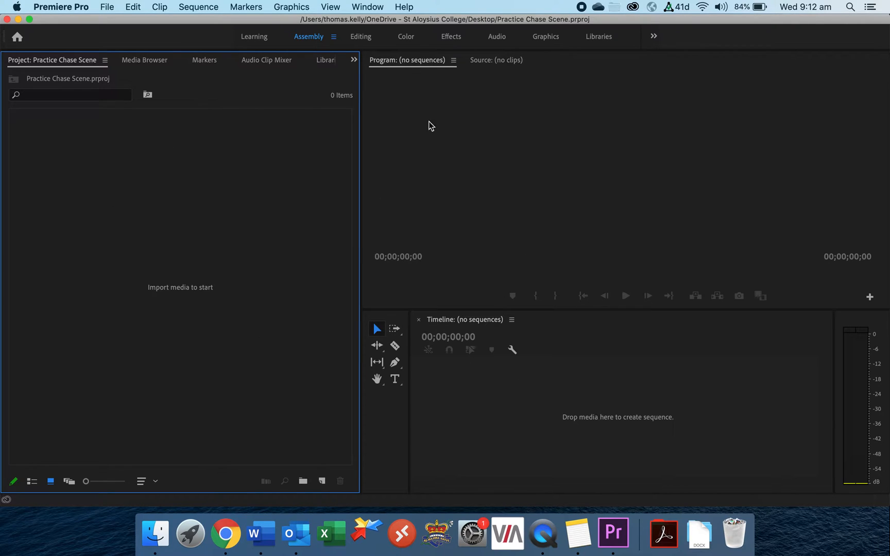
# Switch the workspace layout to Editing
pyautogui.click(374, 5)
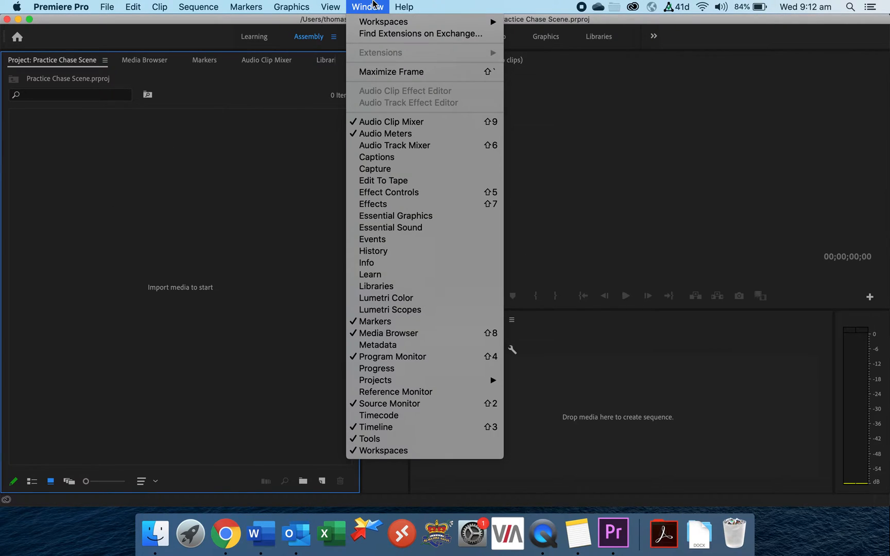
pyautogui.moveTo(377, 20)
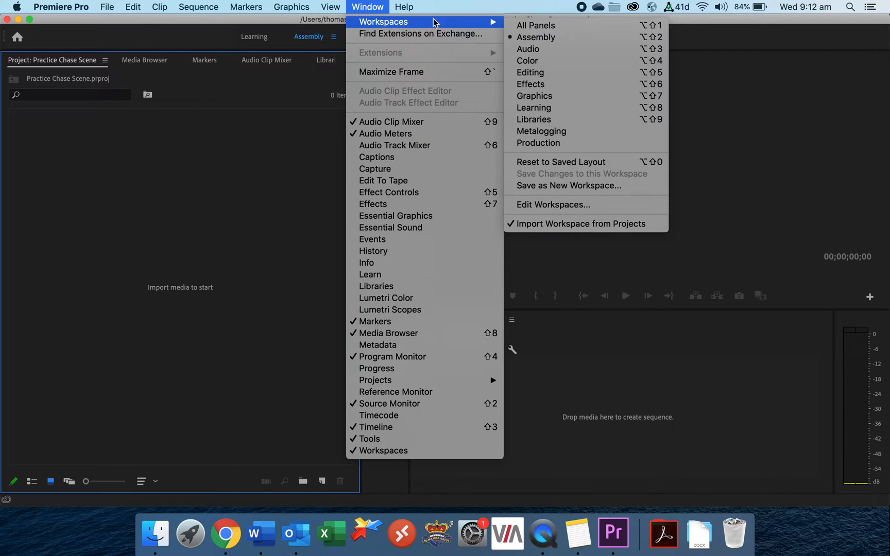
pyautogui.click(562, 72)
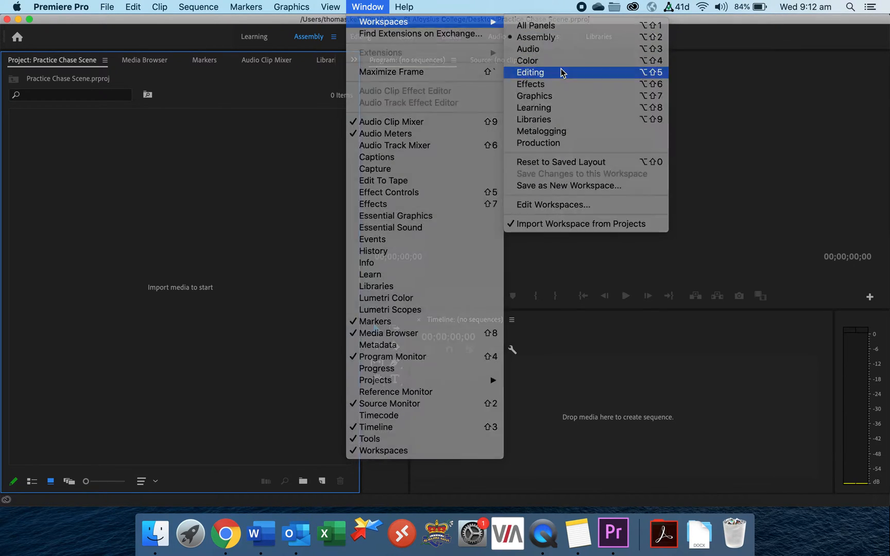
# Consult the Video One note, and go over the source, program, timeline and project areas of the Editing layout
pyautogui.click(578, 533)
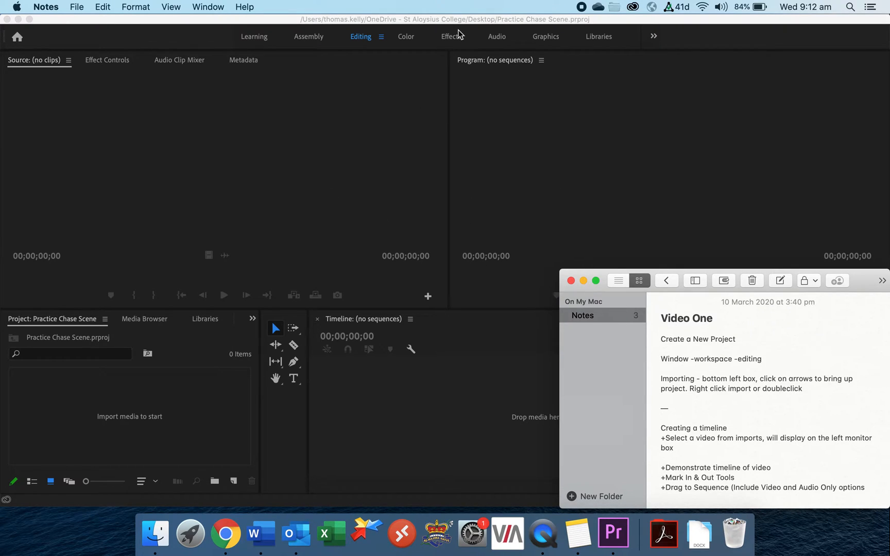
pyautogui.click(384, 150)
pyautogui.click(592, 175)
pyautogui.click(244, 156)
pyautogui.click(628, 156)
pyautogui.click(333, 155)
pyautogui.click(449, 449)
pyautogui.click(129, 423)
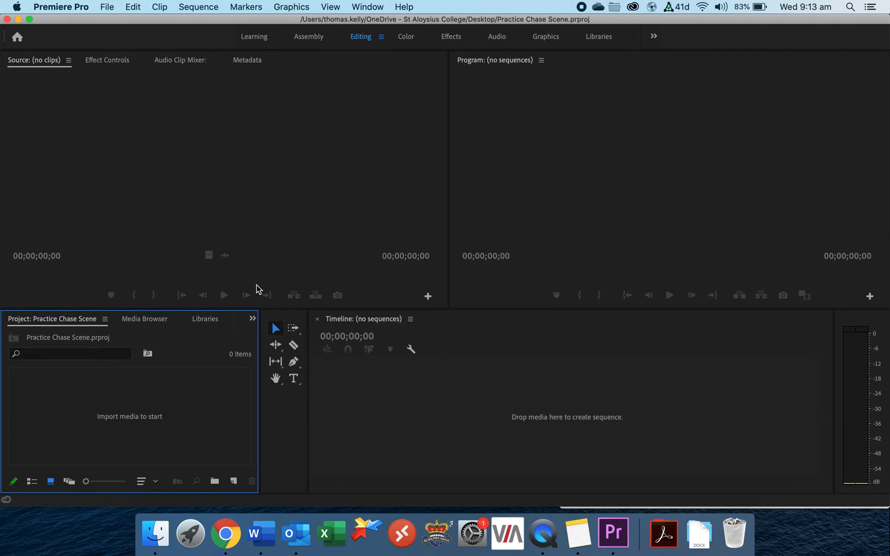
# Import Mombasa.mp3, MVI_9237.MP4, MVI_9239.MP4 and MVI_9238.MP4 from Downloads into the Practice Chase Scene project
pyautogui.click(254, 320)
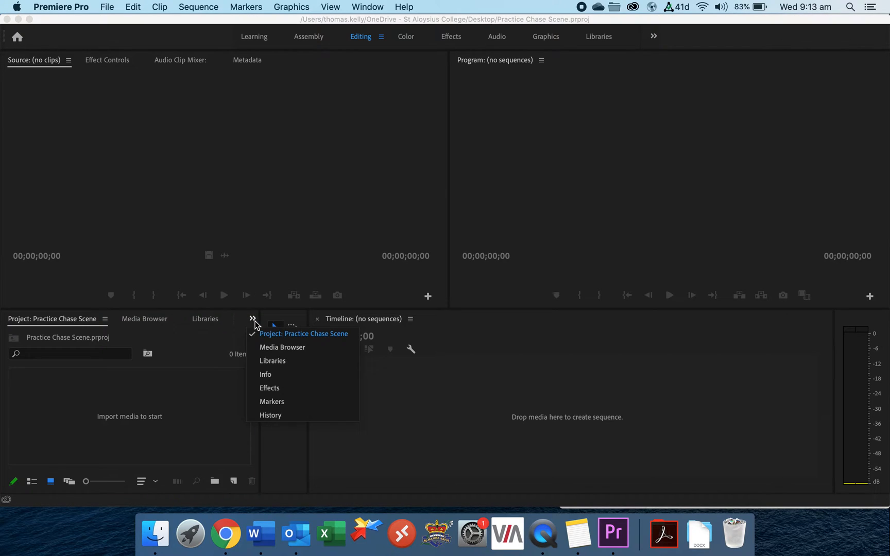
pyautogui.click(279, 335)
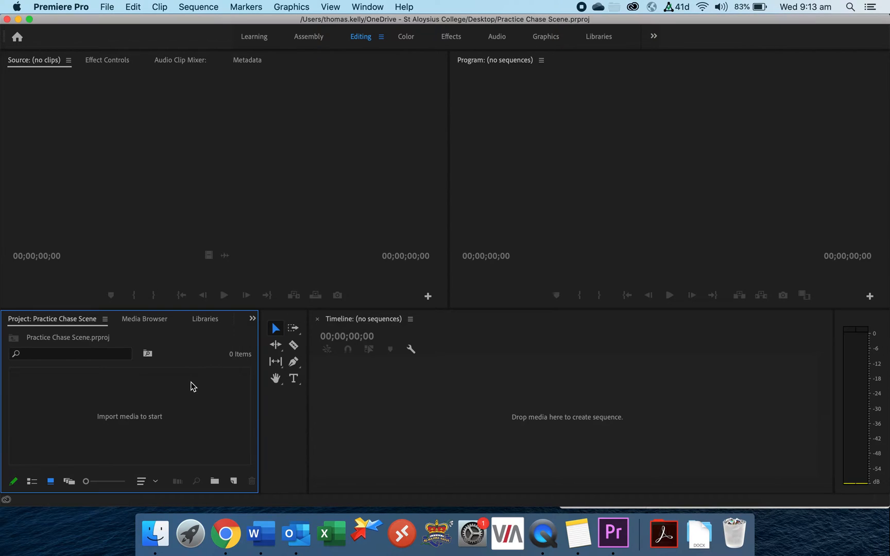
pyautogui.doubleClick(135, 417)
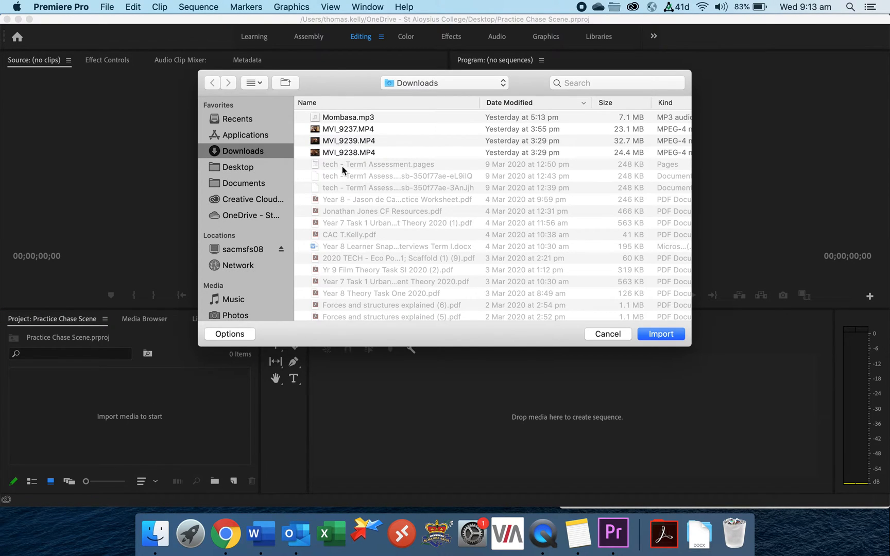
pyautogui.moveTo(303, 152); pyautogui.dragTo(306, 107)
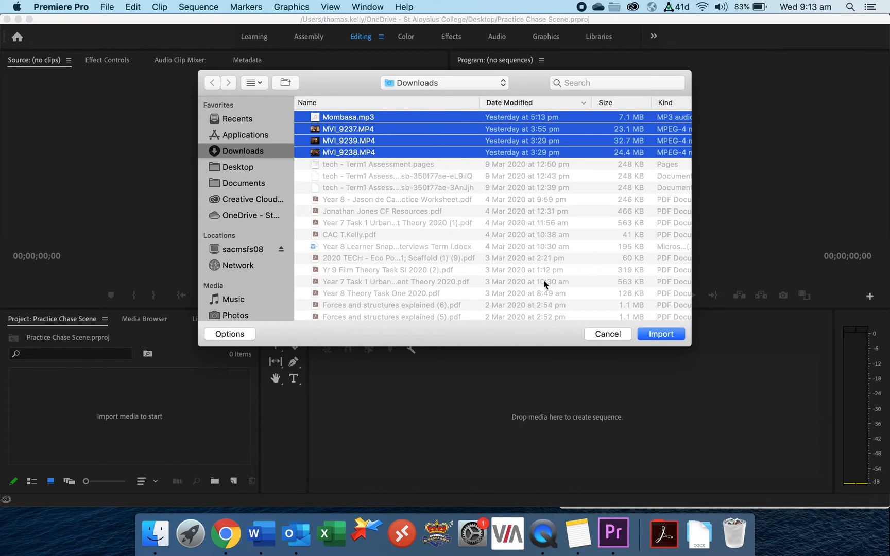
pyautogui.click(662, 334)
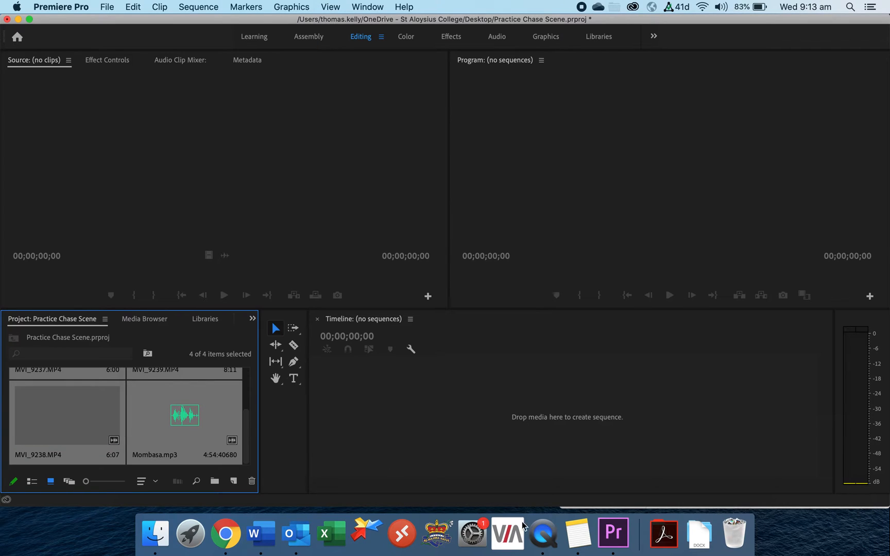
# Consult the Video One note and load MVI_9237.MP4 into the Source Monitor
pyautogui.click(575, 540)
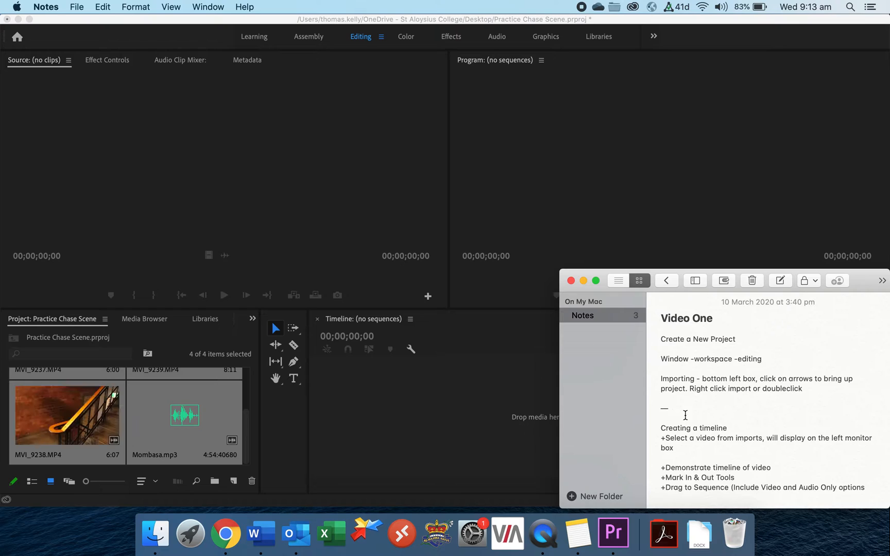
pyautogui.click(366, 403)
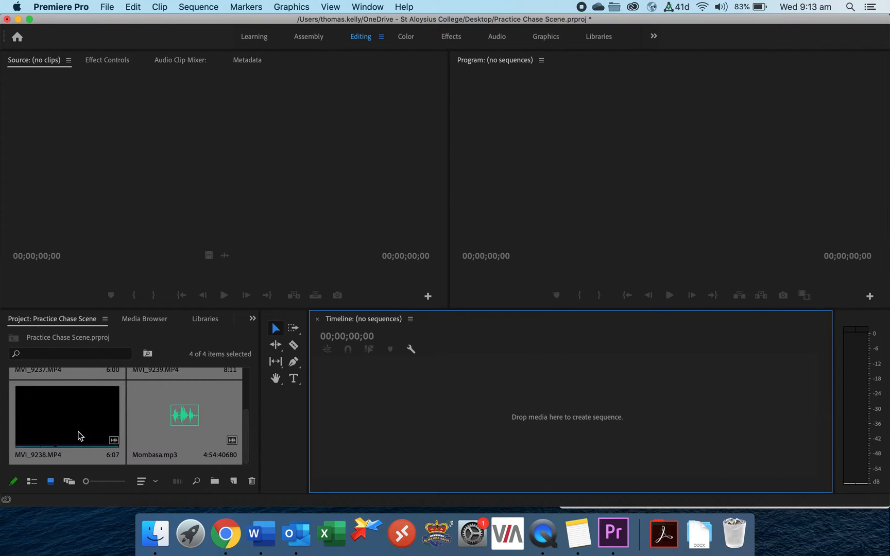
pyautogui.scroll(2, 143, 417)
pyautogui.scroll(-2, 143, 417)
pyautogui.scroll(2, 143, 416)
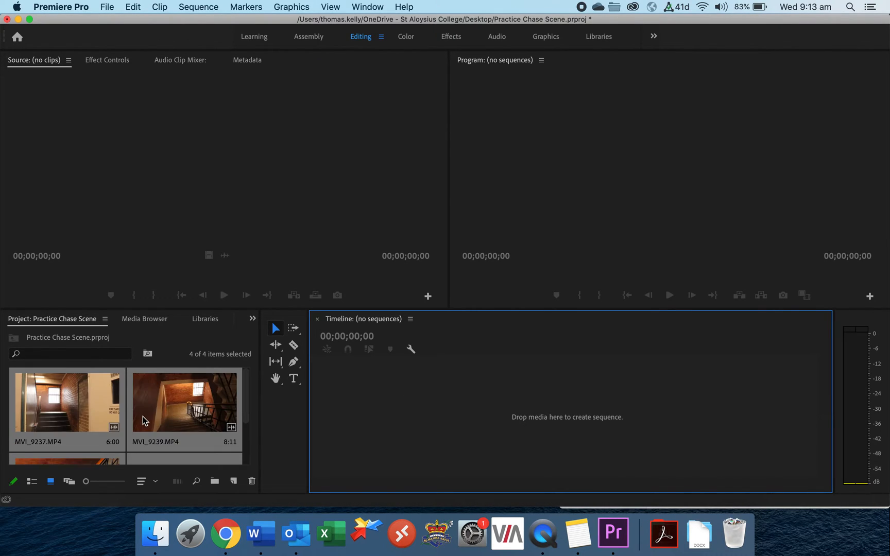
pyautogui.click(96, 406)
pyautogui.click(96, 406)
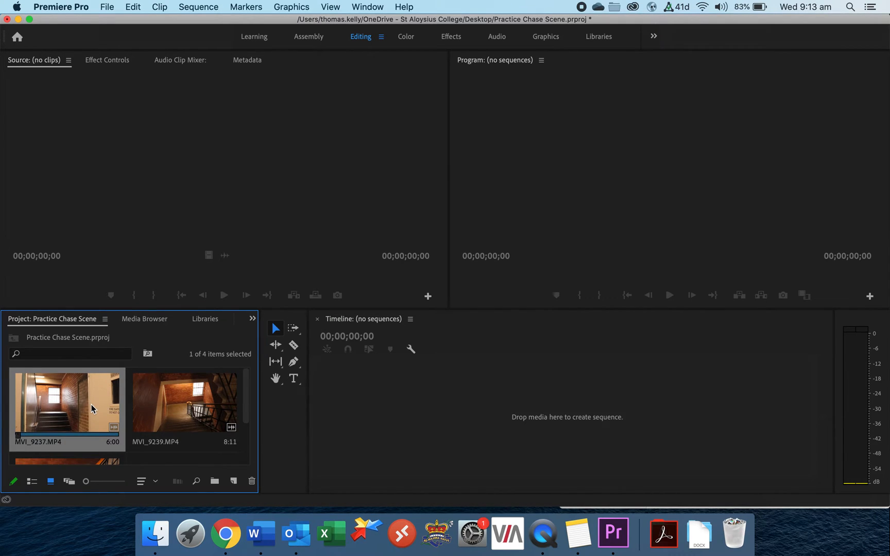
pyautogui.doubleClick(92, 404)
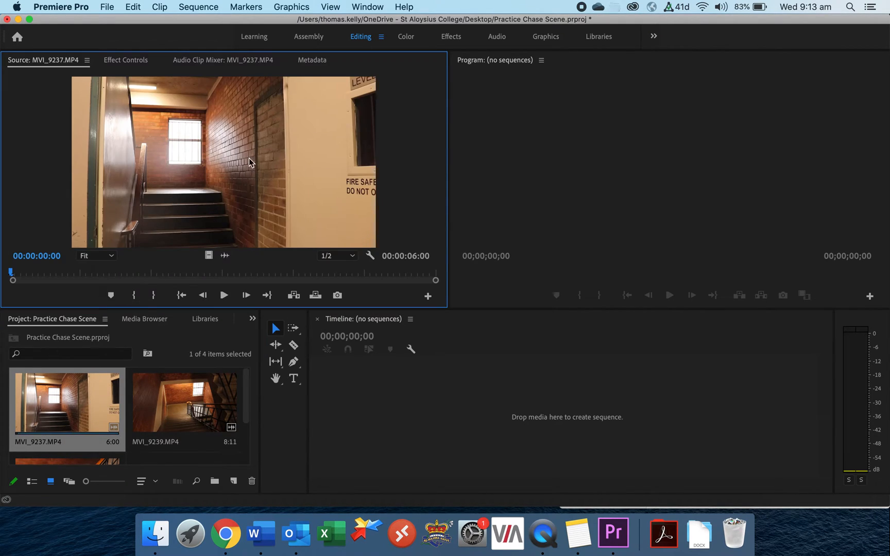
# Preview MVI_9237.MP4 in the Source Monitor and stop playback at 00:00:03:22
pyautogui.click(74, 409)
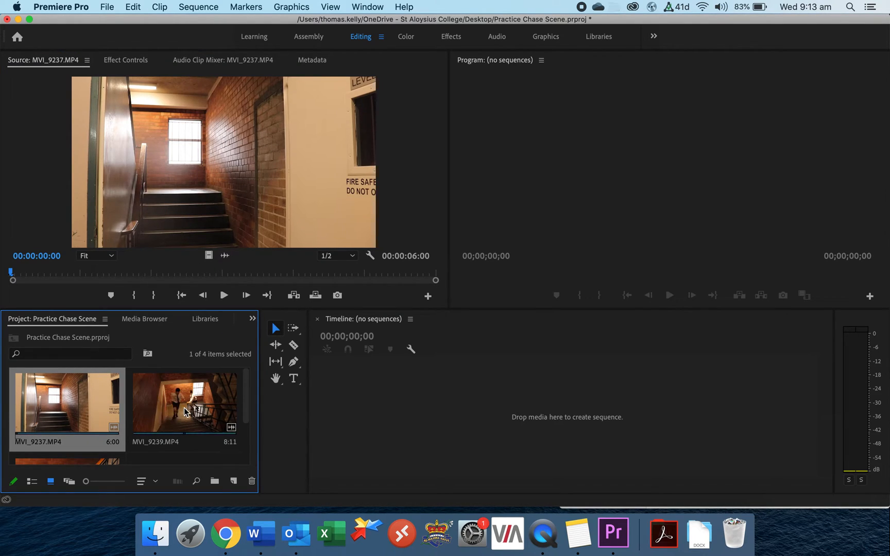
pyautogui.click(224, 295)
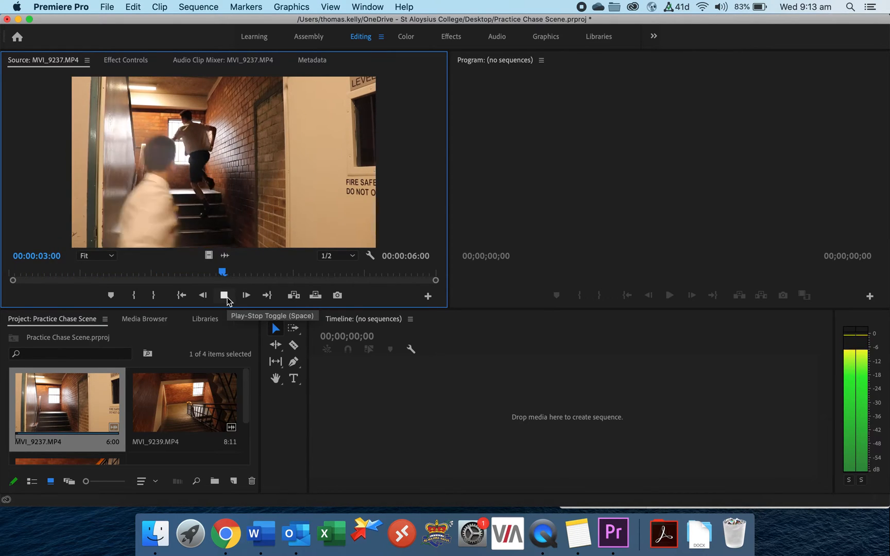
pyautogui.click(225, 296)
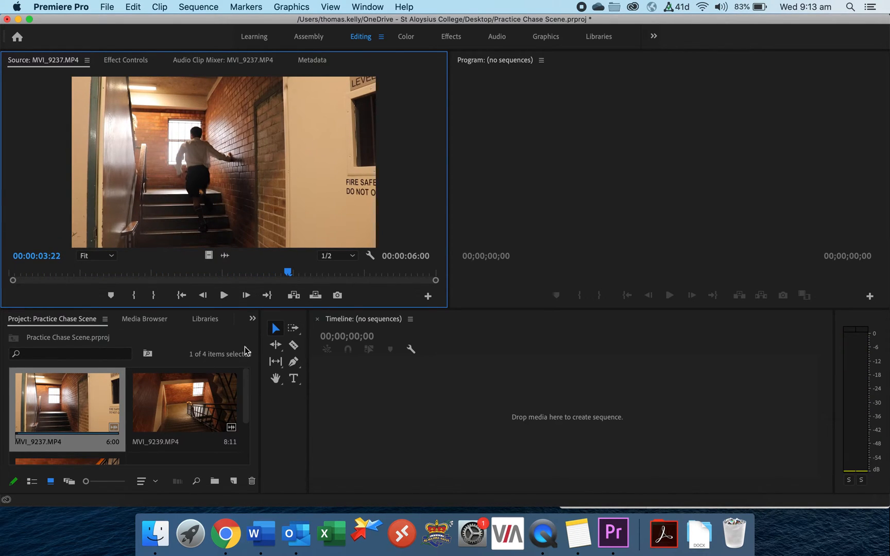
# Look through the imported clips in the project and read the note's section on creating a timeline
pyautogui.click(179, 416)
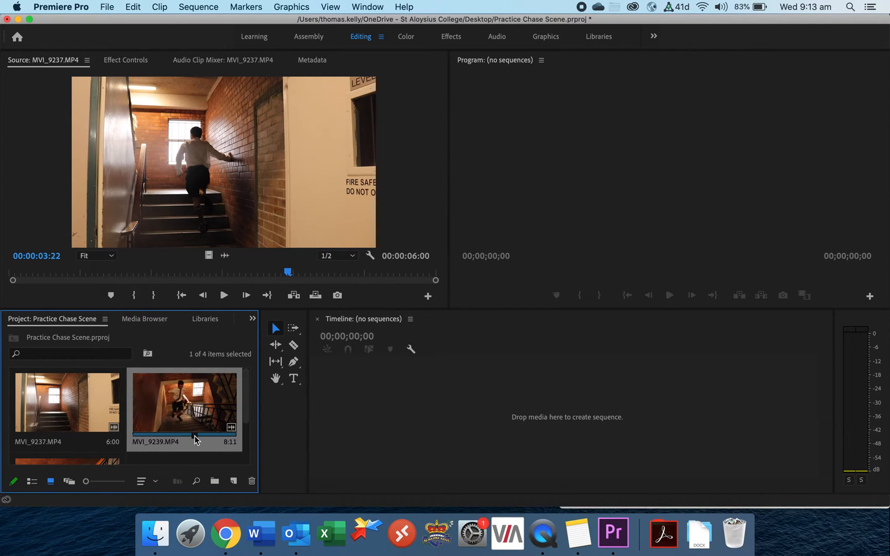
pyautogui.scroll(-3, 191, 402)
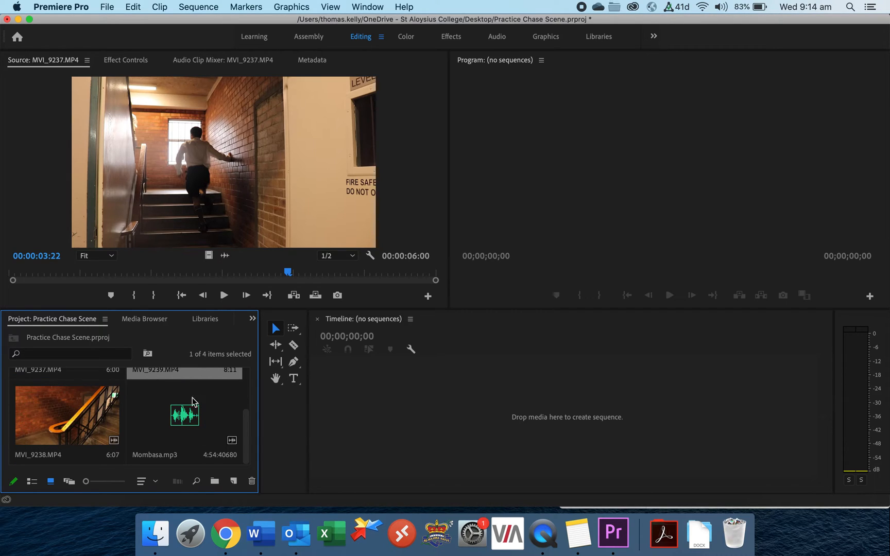
pyautogui.scroll(3, 207, 433)
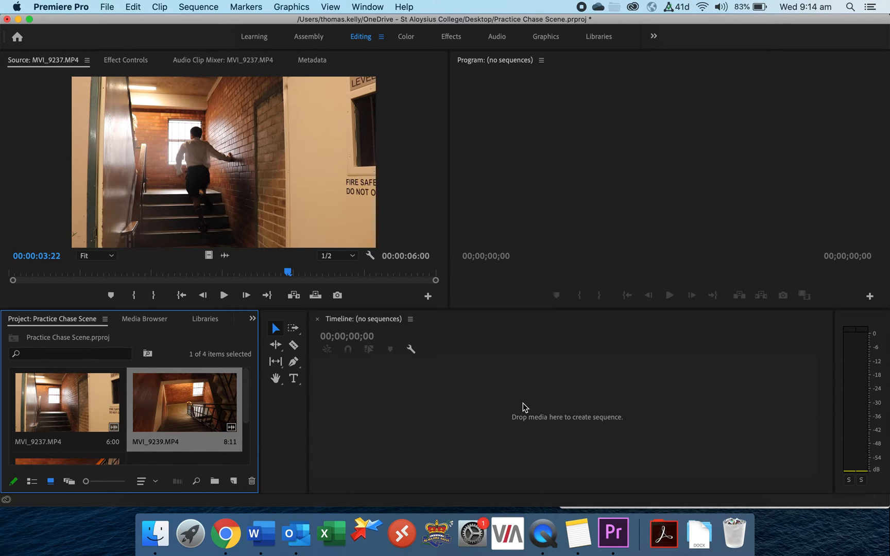
pyautogui.click(577, 534)
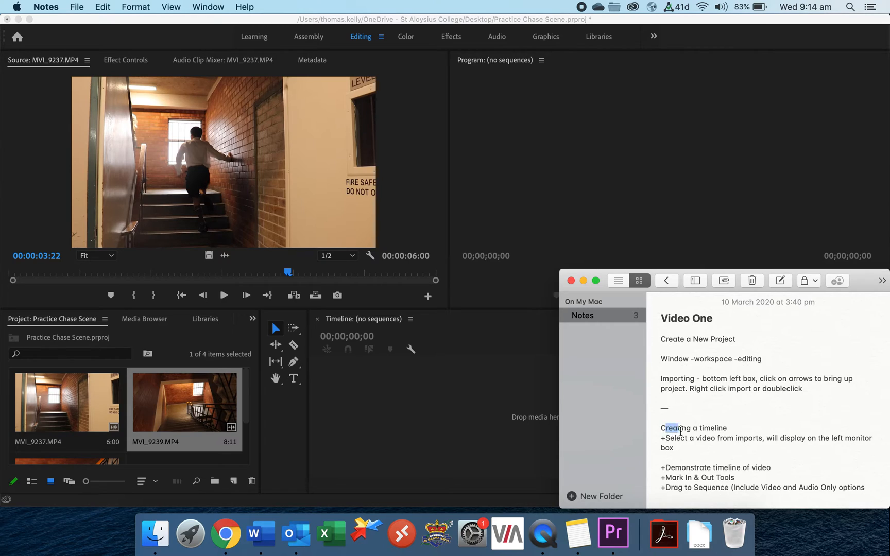
pyautogui.moveTo(665, 429); pyautogui.dragTo(706, 447)
pyautogui.click(707, 448)
pyautogui.click(582, 280)
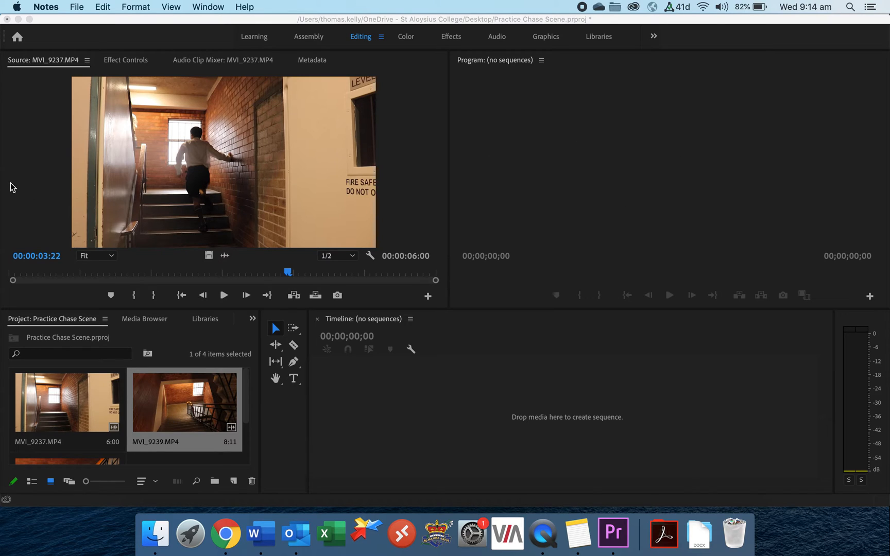
pyautogui.scroll(-3, 160, 430)
pyautogui.scroll(3, 163, 427)
# Select MVI_9237.MP4 in the project and move its Source Monitor playhead to 00:00:01:10
pyautogui.click(73, 406)
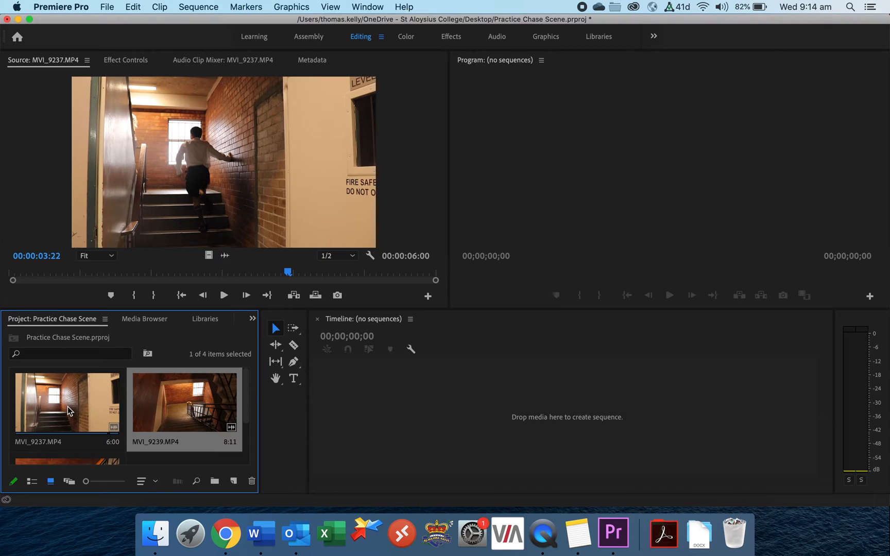
pyautogui.click(72, 401)
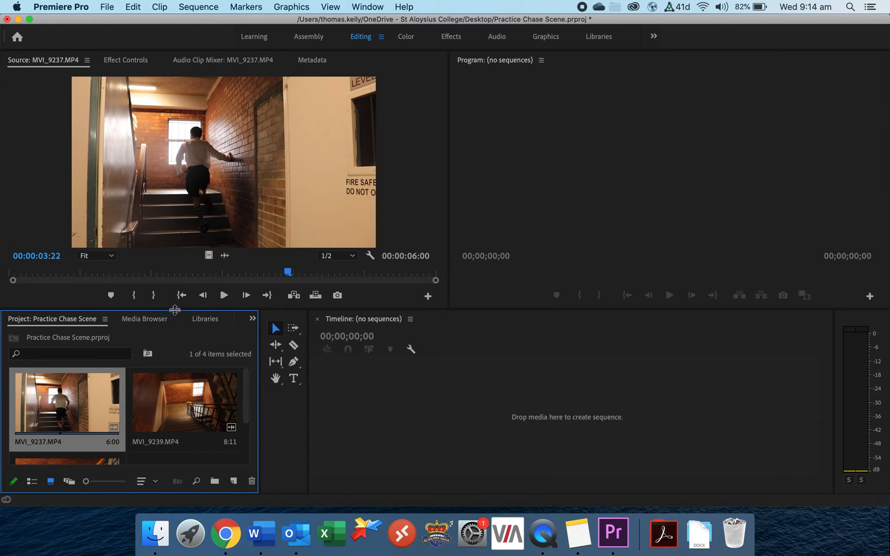
pyautogui.moveTo(288, 273); pyautogui.dragTo(110, 273)
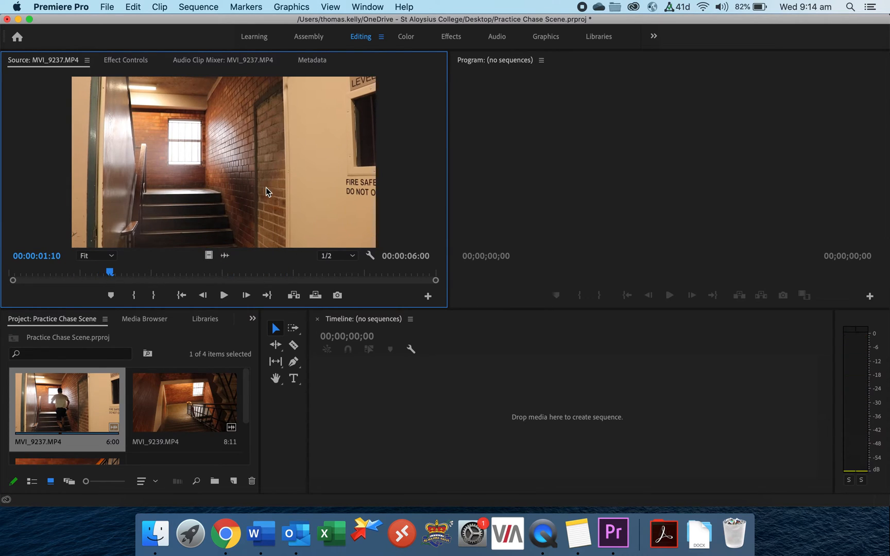
# Lower the system sound volume to about half
pyautogui.press('XF86AudioLowerVolume')
pyautogui.press('XF86AudioLowerVolume')
pyautogui.press('XF86AudioLowerVolume')
pyautogui.press('XF86AudioLowerVolume')
pyautogui.press('XF86AudioLowerVolume')
pyautogui.press('XF86AudioLowerVolume')
pyautogui.press('XF86AudioLowerVolume')
pyautogui.press('XF86AudioLowerVolume')
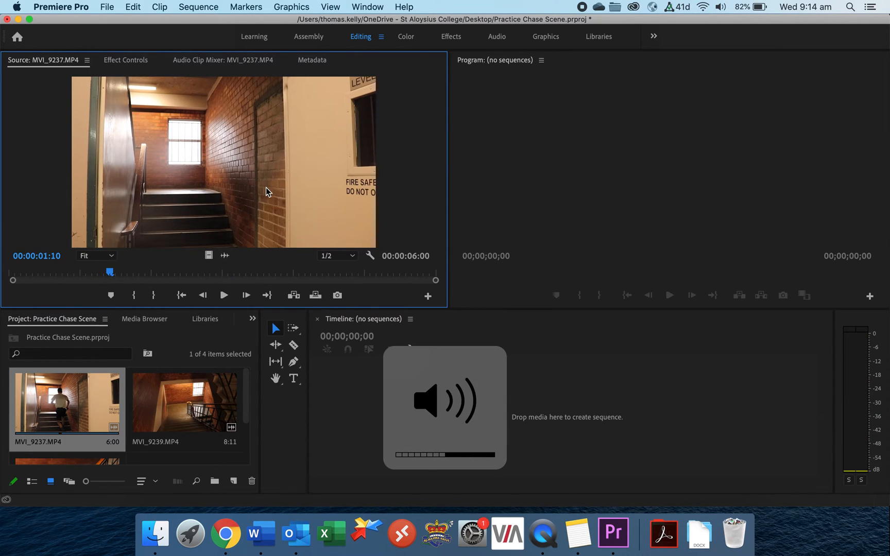
# Play MVI_9237.MP4 in the Source Monitor and stop at 00:00:05:21
pyautogui.click(224, 295)
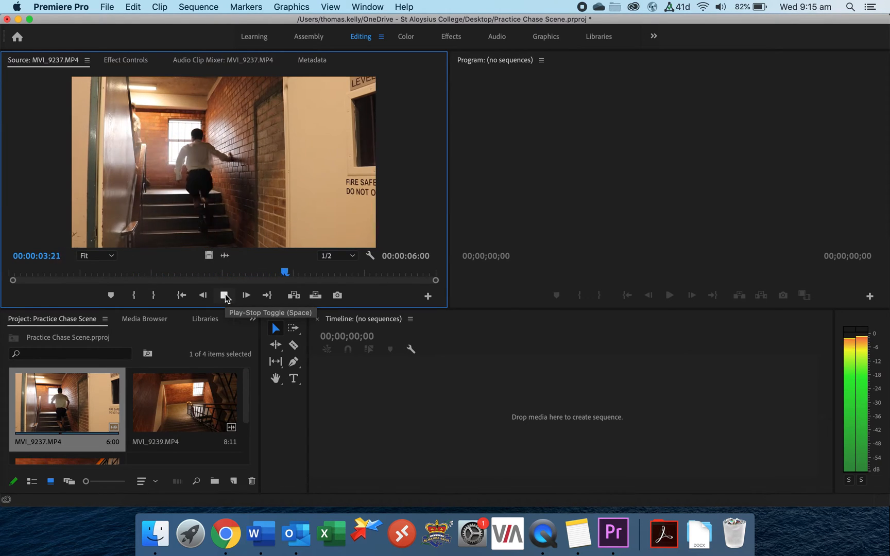
pyautogui.click(224, 295)
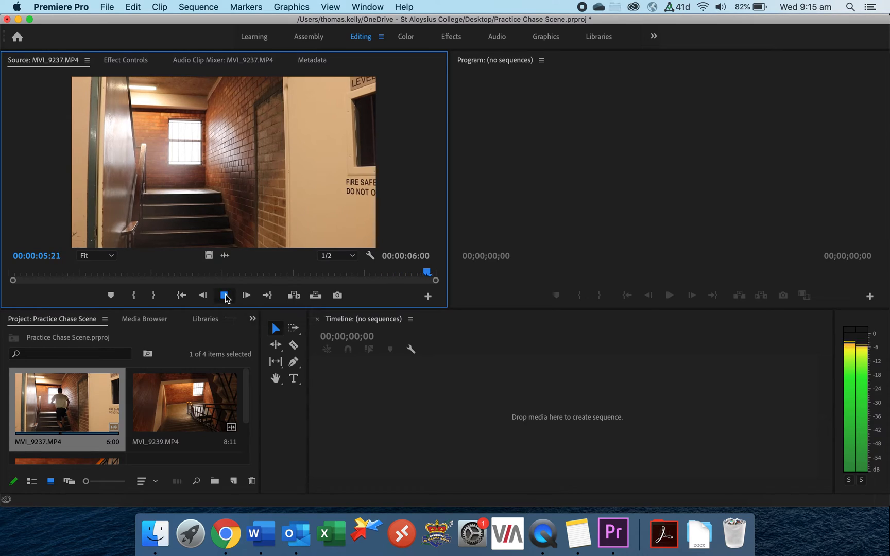
pyautogui.moveTo(13, 281)
pyautogui.mouseDown()
pyautogui.moveTo(25, 281)
pyautogui.moveTo(3, 280)
pyautogui.mouseUp()
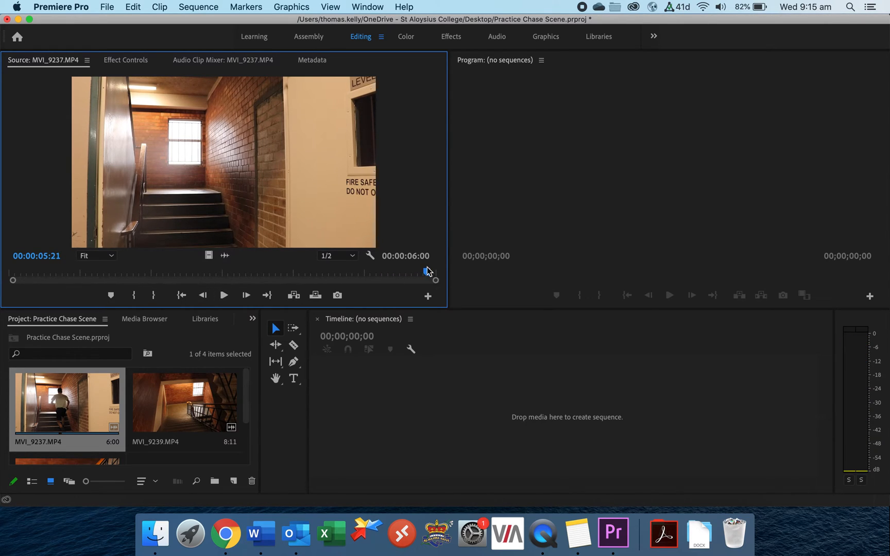
# Replay MVI_9237.MP4 from the start and mark its In point at 00:00:01:12
pyautogui.moveTo(427, 274); pyautogui.dragTo(8, 274)
pyautogui.press('space')
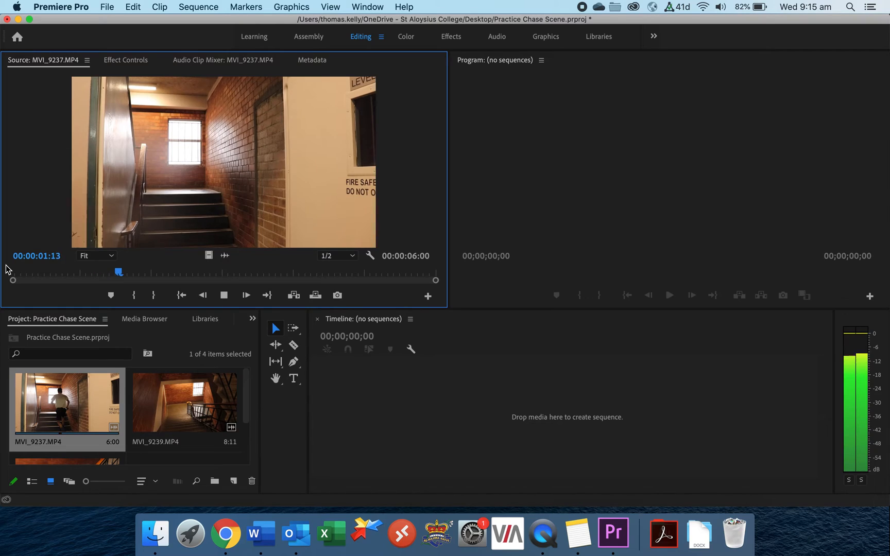
pyautogui.click(116, 273)
pyautogui.moveTo(118, 271)
pyautogui.mouseDown()
pyautogui.moveTo(125, 272)
pyautogui.moveTo(118, 271)
pyautogui.mouseUp()
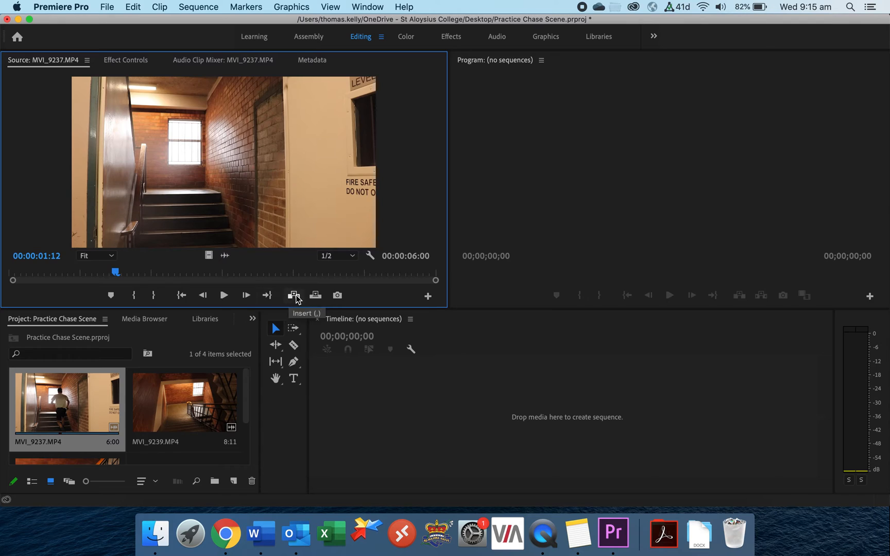
pyautogui.click(134, 296)
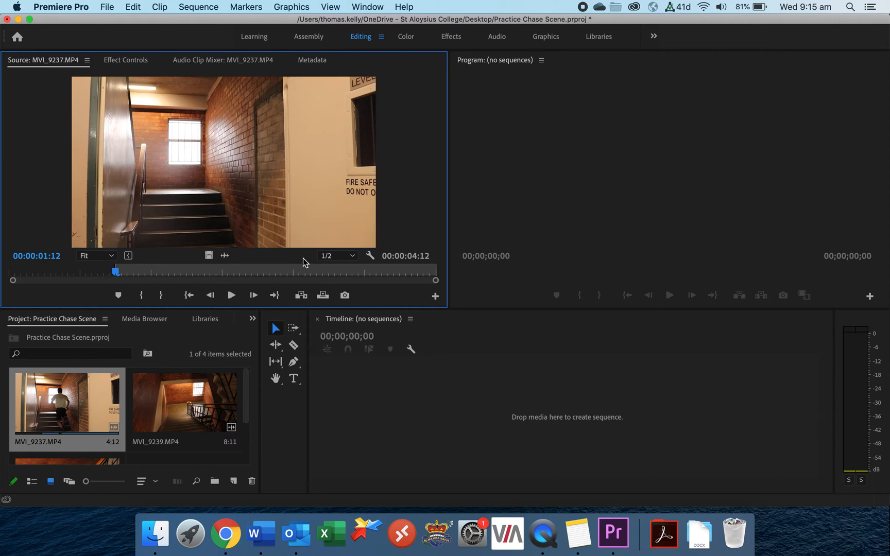
# Play MVI_9237.MP4 from its In point in the Source Monitor and mark its Out point at 00:00:05:00
pyautogui.click(228, 299)
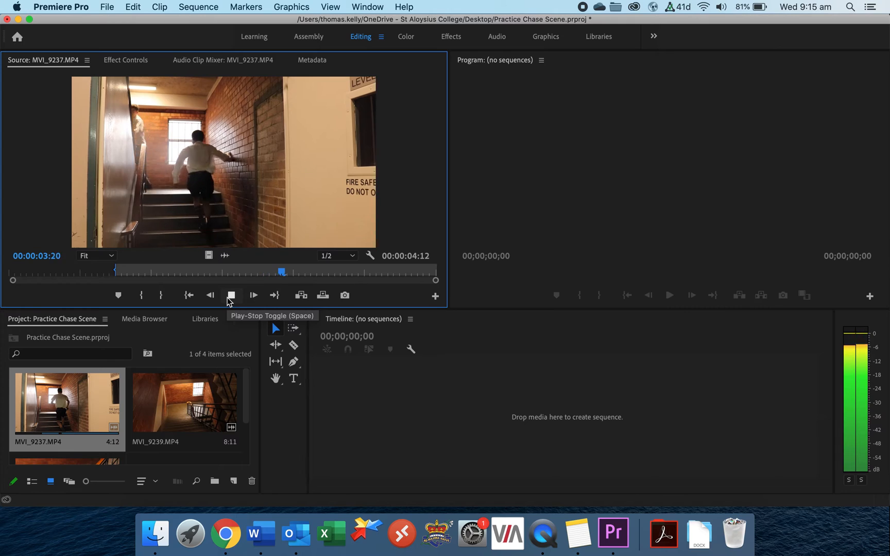
pyautogui.click(230, 298)
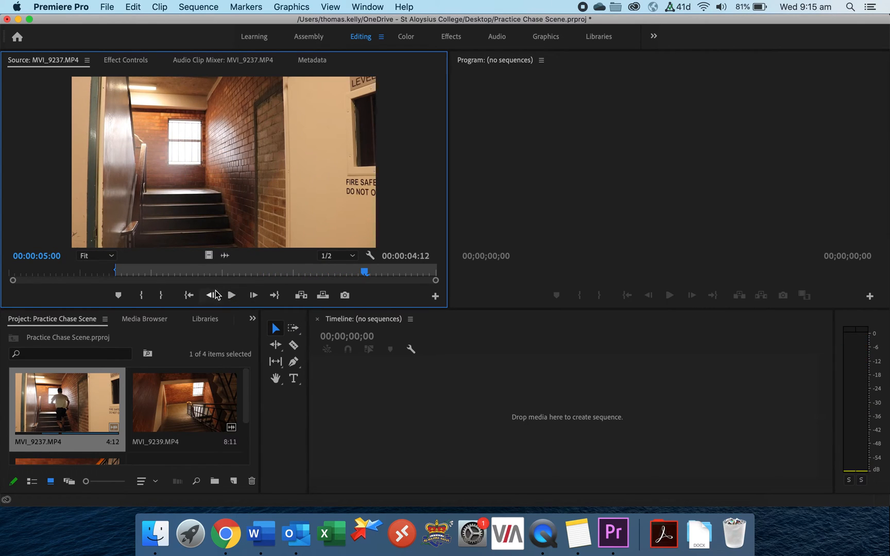
pyautogui.click(163, 297)
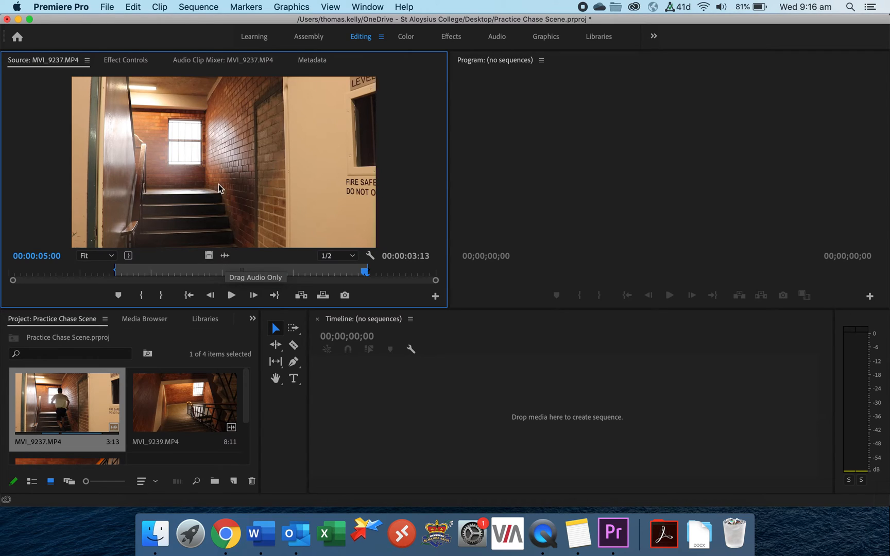
# Create a sequence by placing the marked MVI_9237.MP4 clip in the empty timeline, and play it through
pyautogui.moveTo(209, 163); pyautogui.dragTo(344, 397)
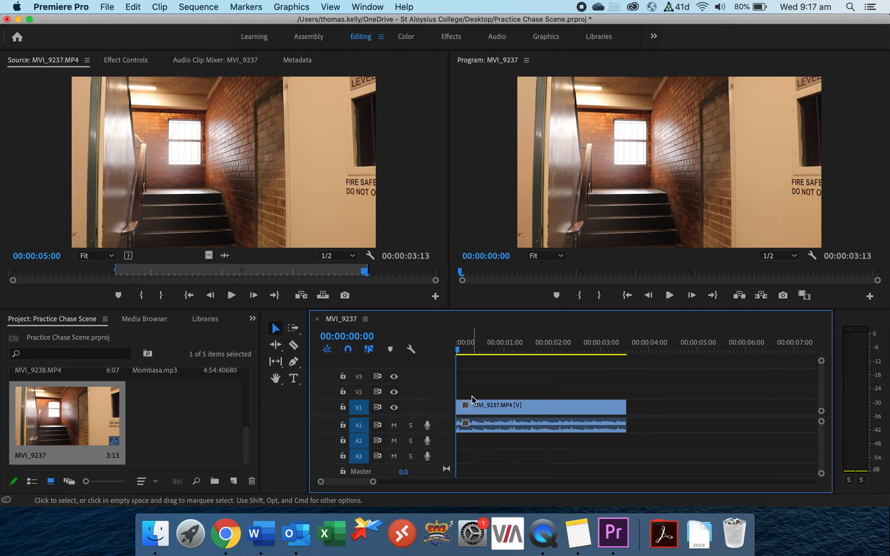
pyautogui.press('space')
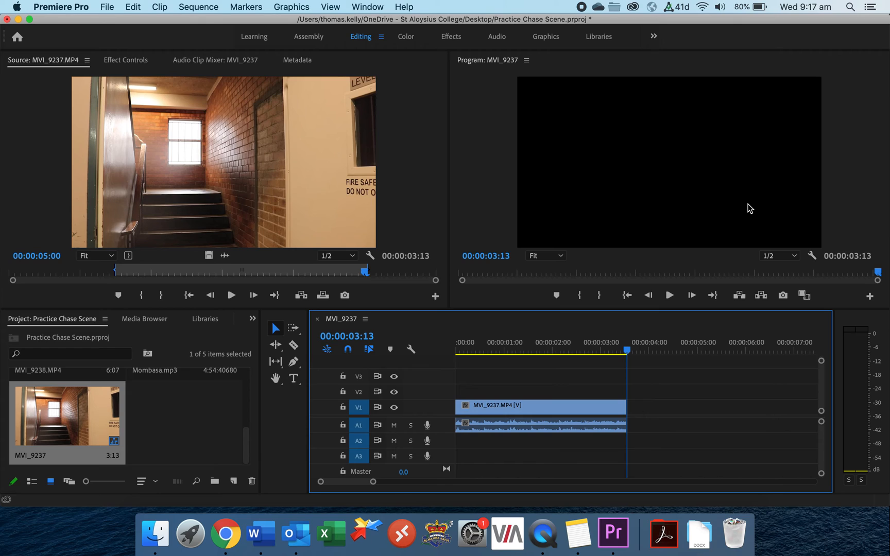
# Set the Program Monitor's playback resolution to 1/4
pyautogui.click(796, 256)
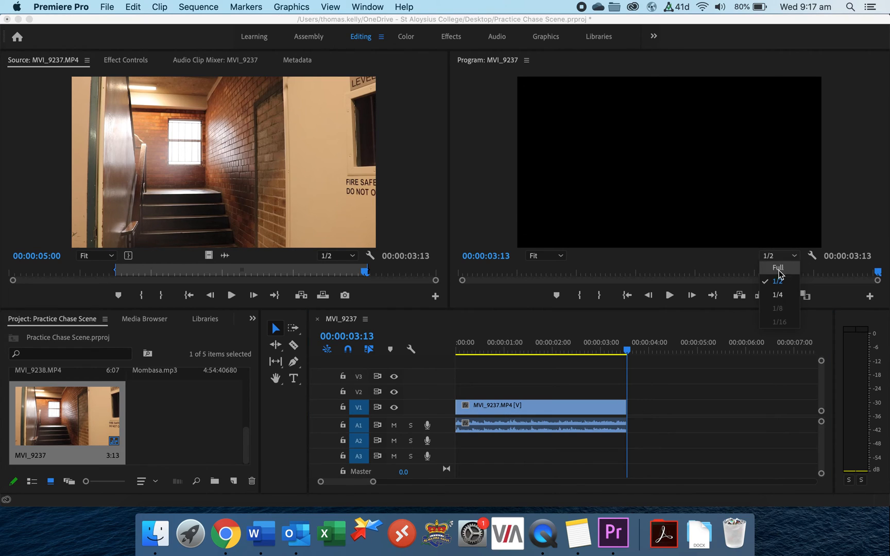
pyautogui.click(784, 298)
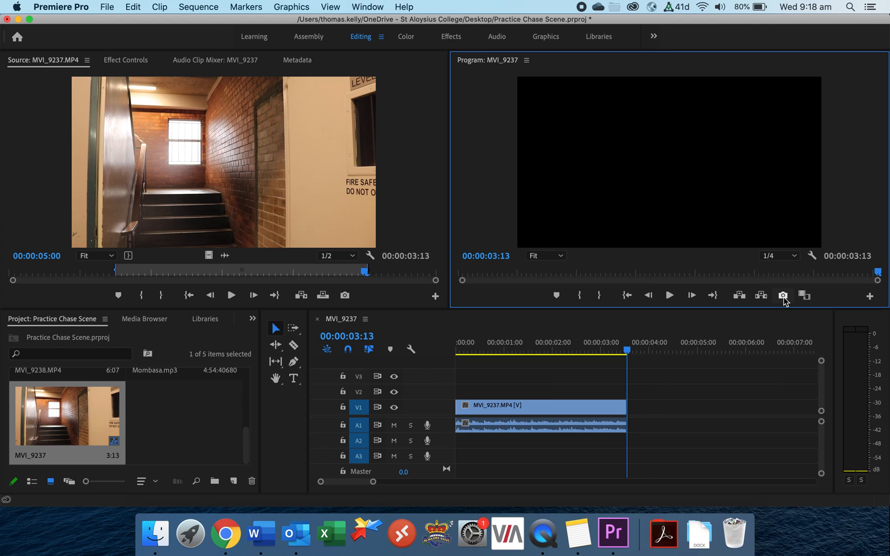
# Switch to Notes to check the Video One outline on creating a timeline, and close its window
pyautogui.click(577, 533)
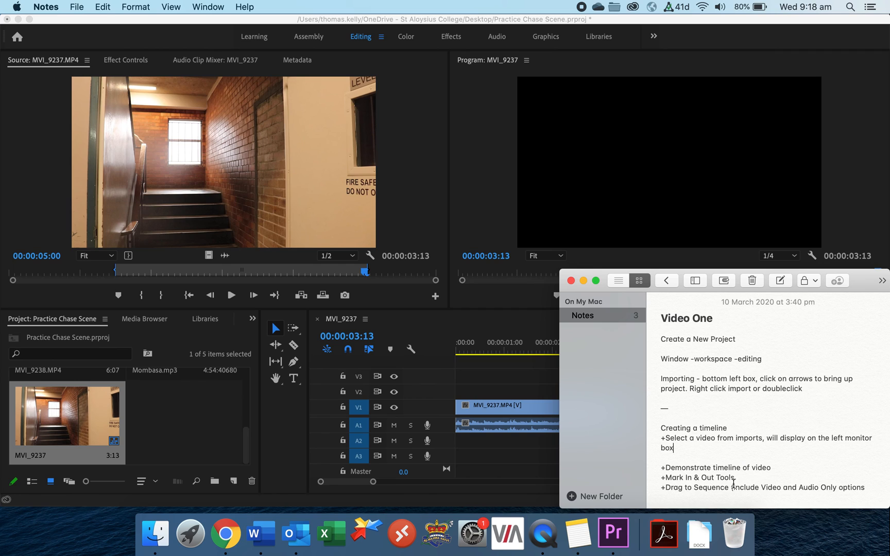
pyautogui.click(572, 281)
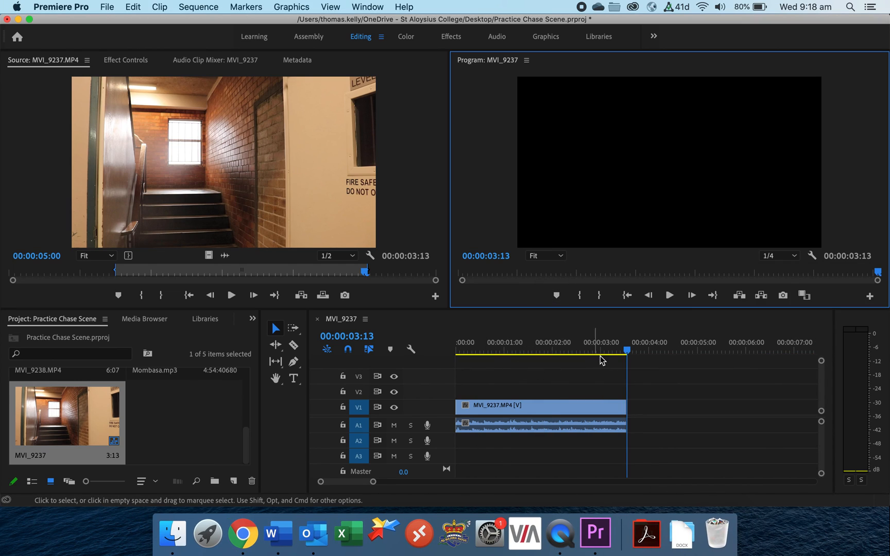
# Replay the MVI_9237 sequence from near its start and postpone the Foldr software update
pyautogui.click(460, 351)
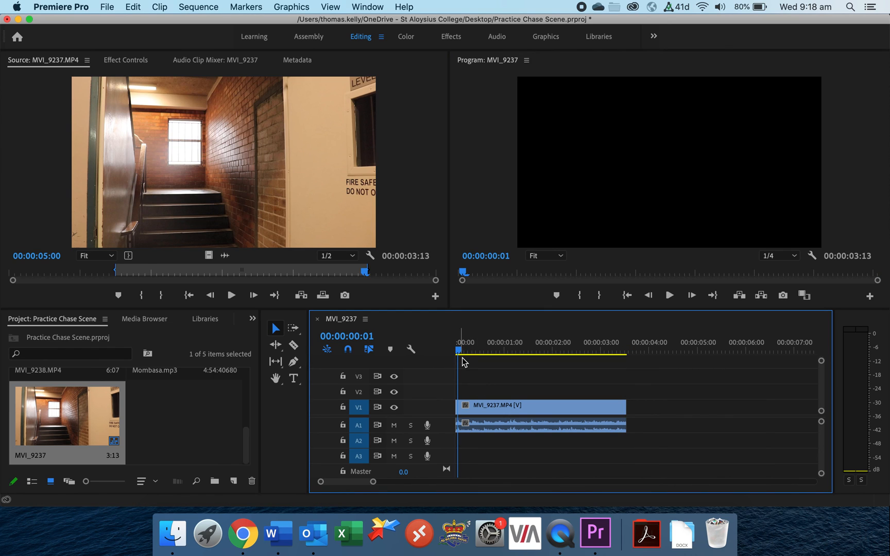
pyautogui.press('space')
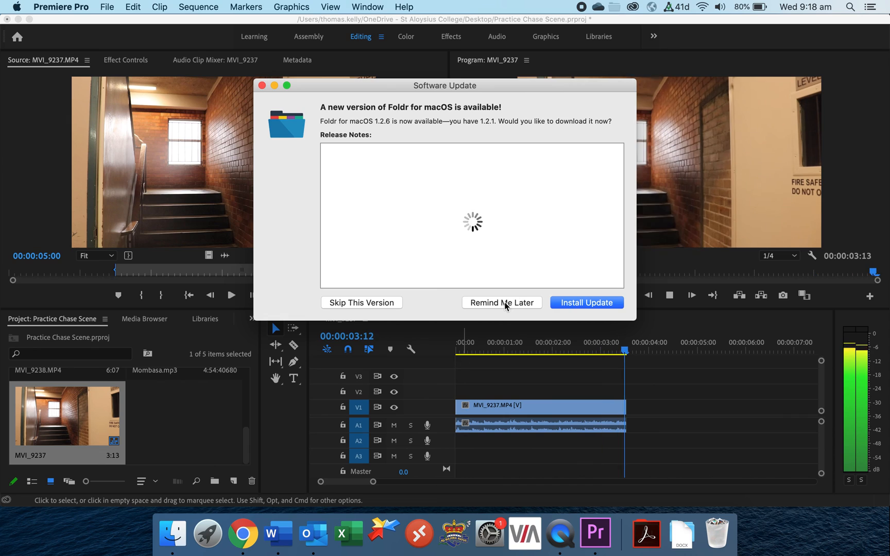
pyautogui.click(506, 305)
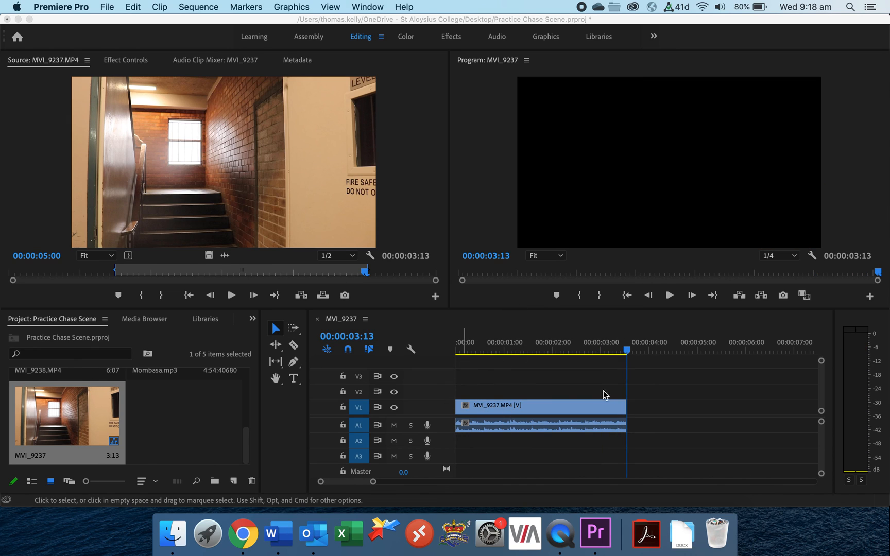